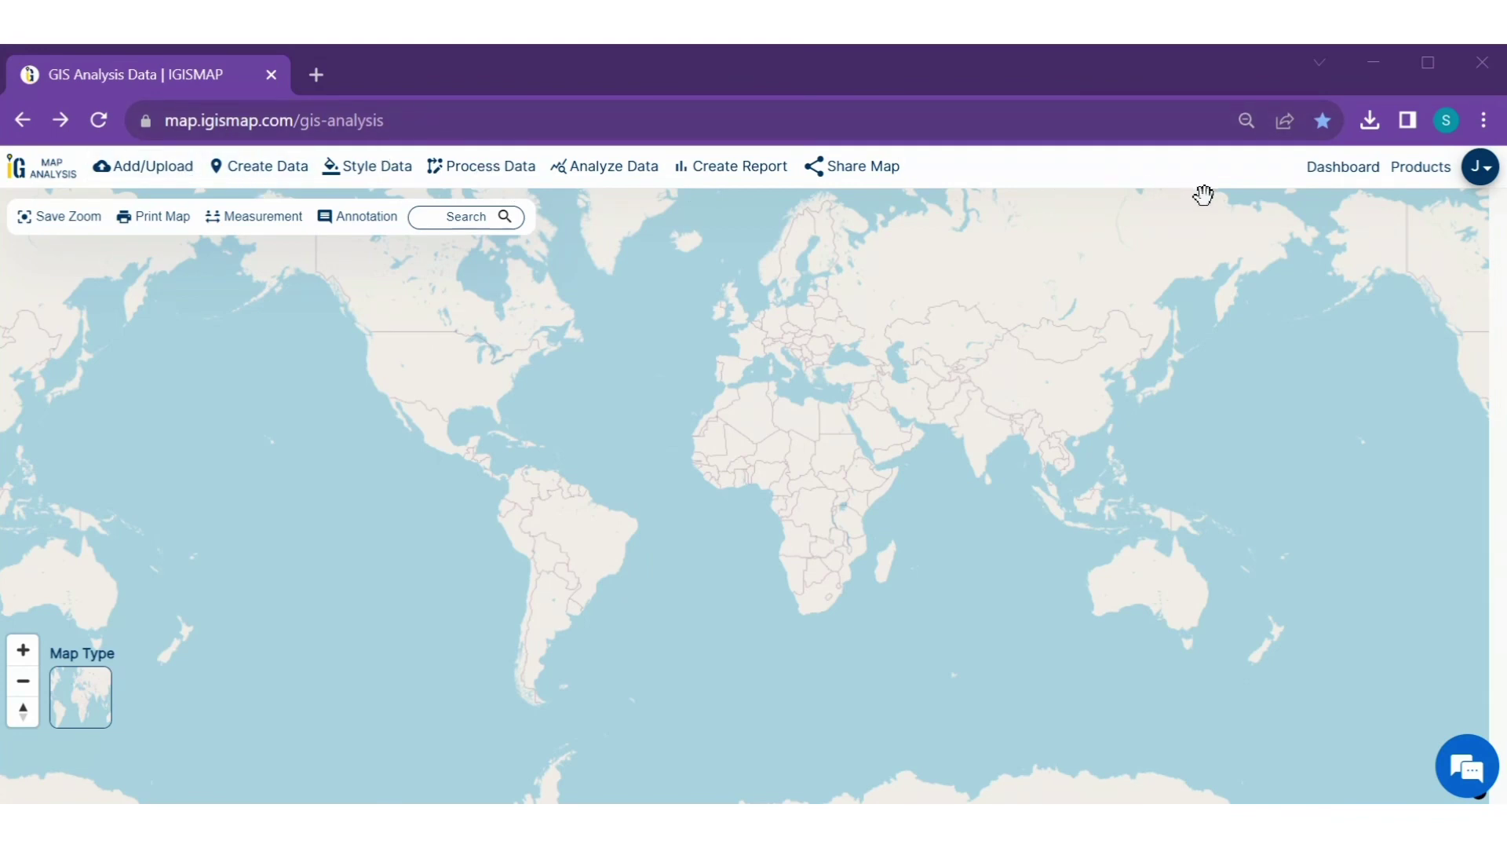
From the Converter product, add all four united_kingdom shapefile parts from the computer for upload.
{"action": "left_click", "coordinate": [1409, 175]}
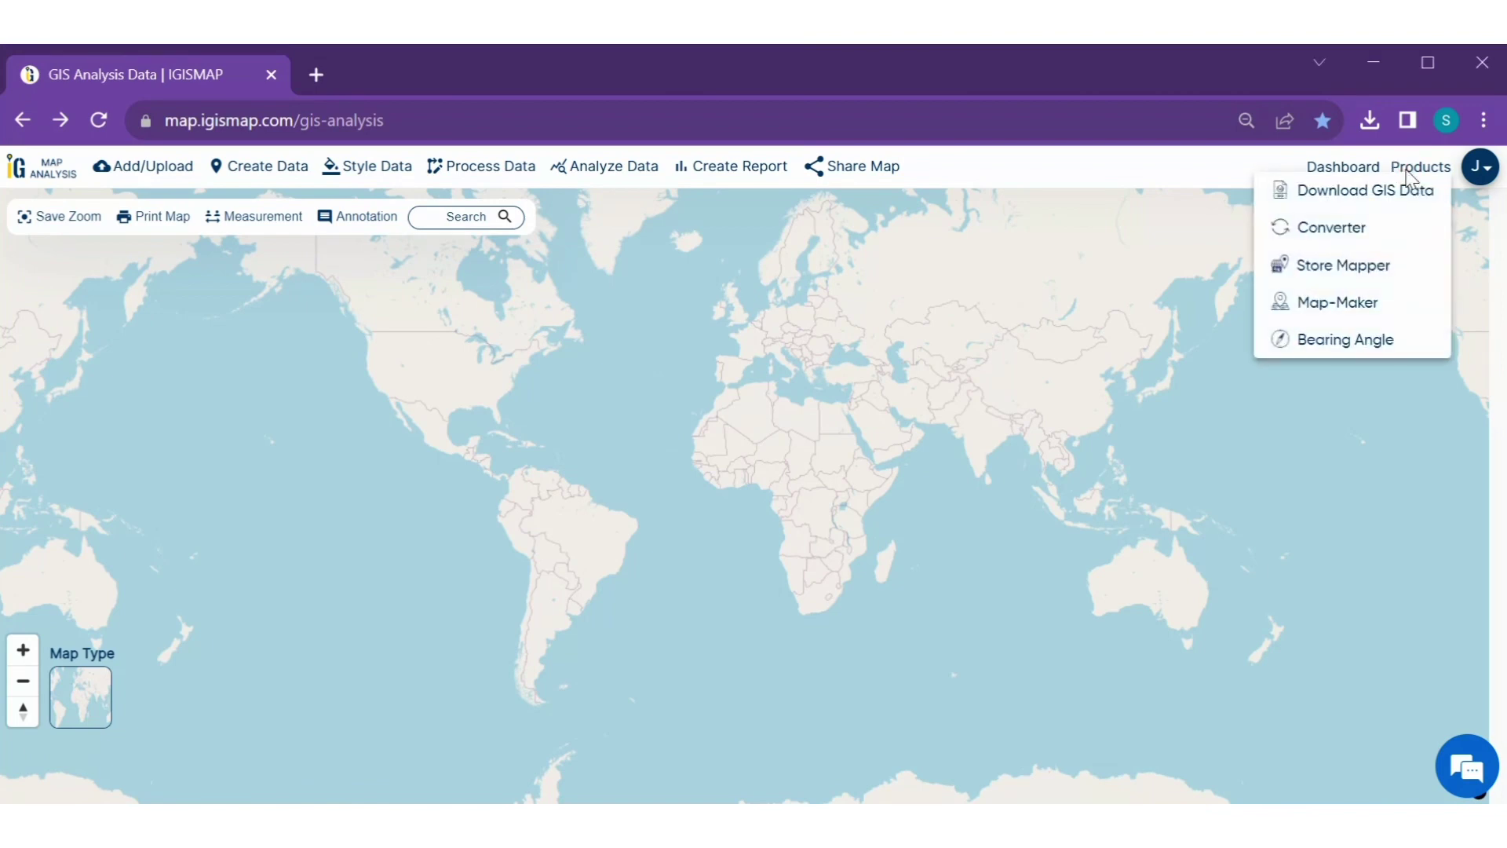
{"action": "left_click", "coordinate": [1349, 232]}
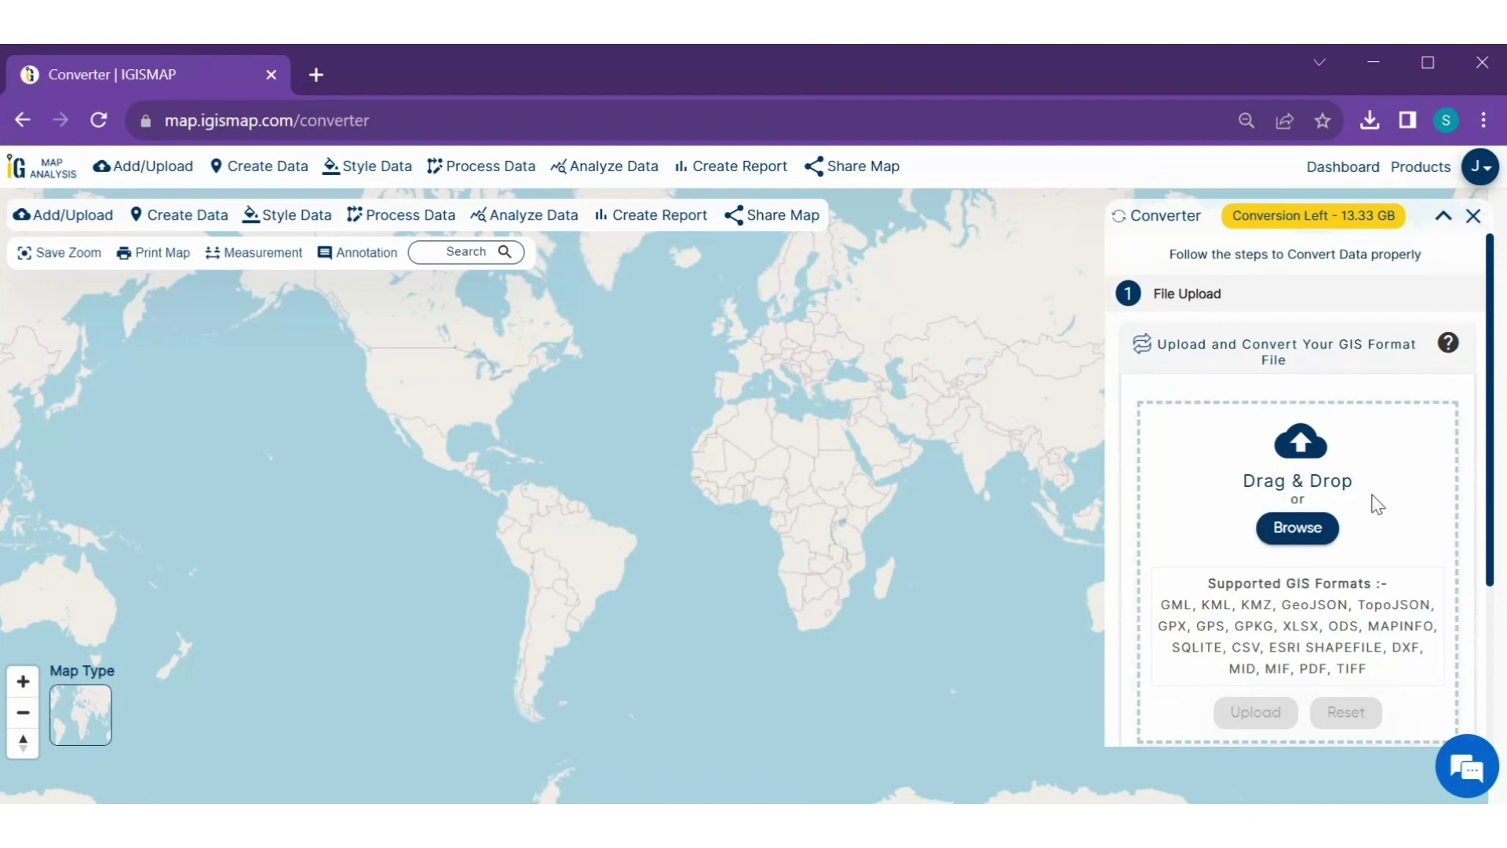
{"action": "left_click", "coordinate": [1298, 528]}
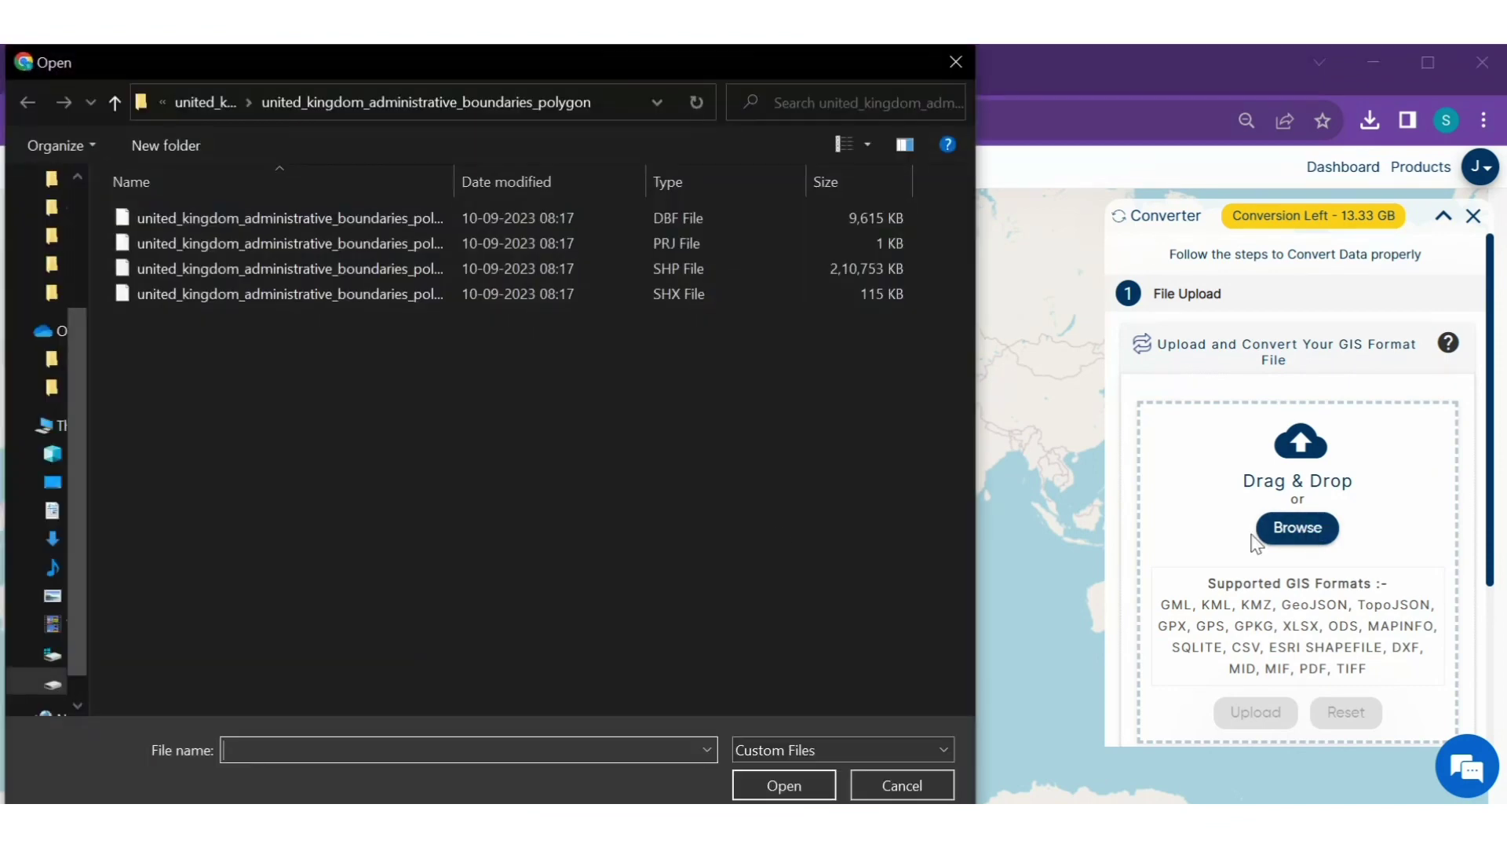
{"action": "left_click_drag", "start_coordinate": [509, 472], "coordinate": [493, 216]}
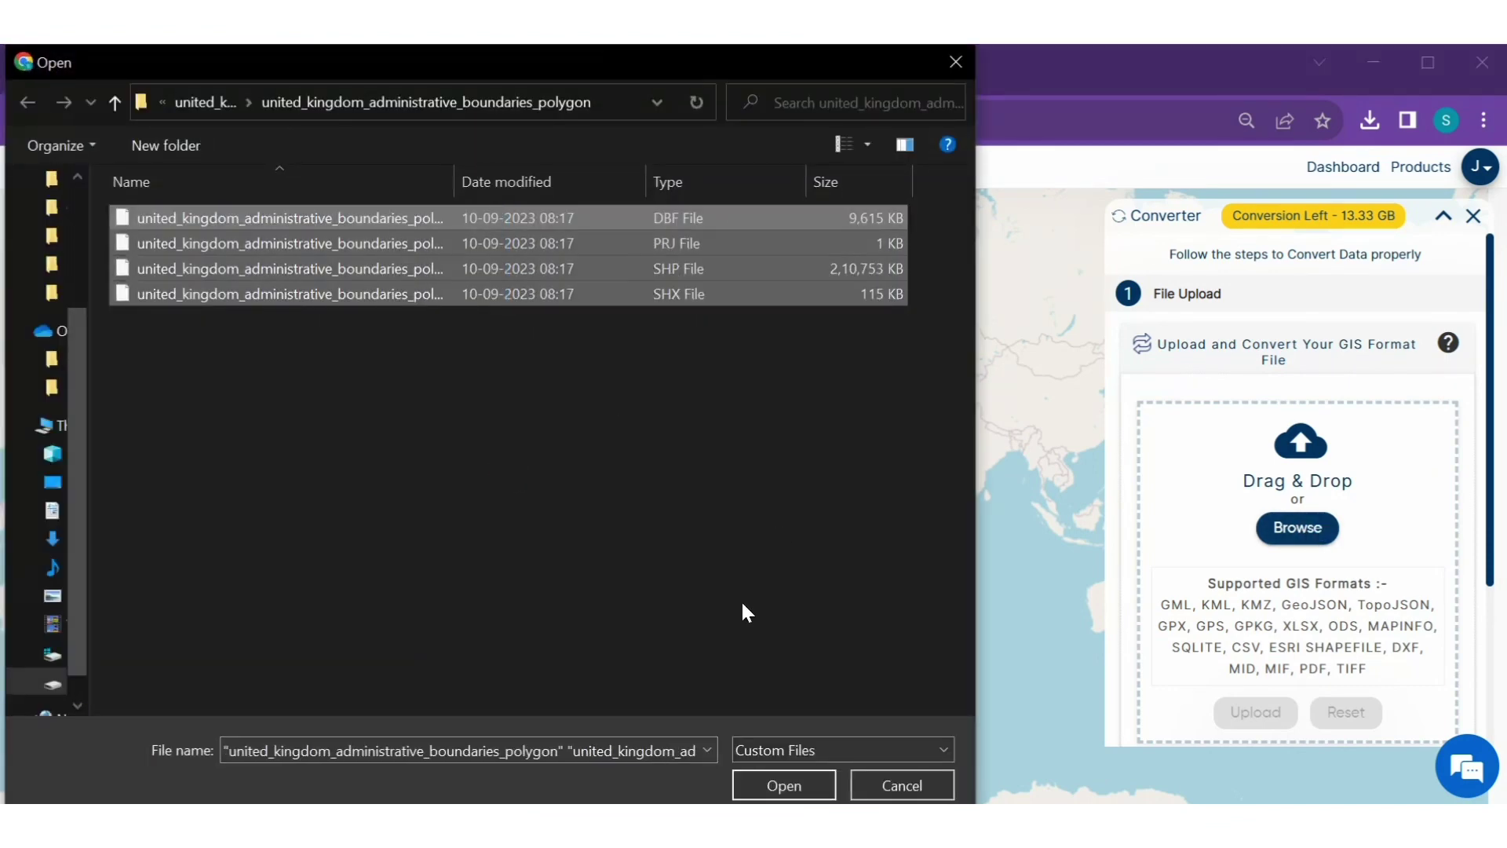
{"action": "left_click", "coordinate": [784, 785]}
{"action": "scroll", "coordinate": [1346, 706], "scroll_direction": "down", "scroll_amount": 1}
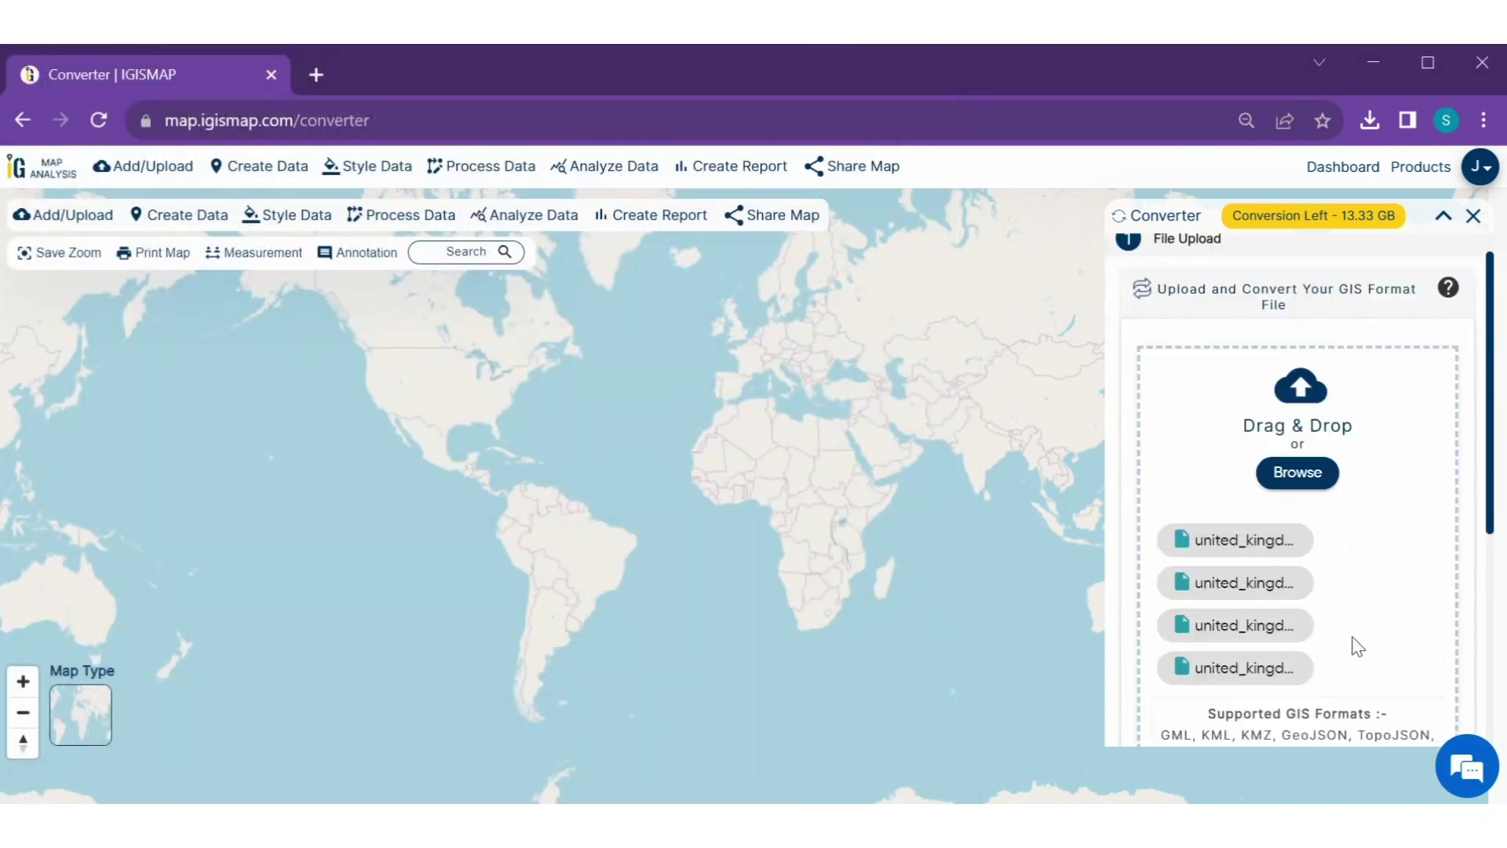
{"action": "scroll", "coordinate": [1208, 438], "scroll_direction": "down", "scroll_amount": 2}
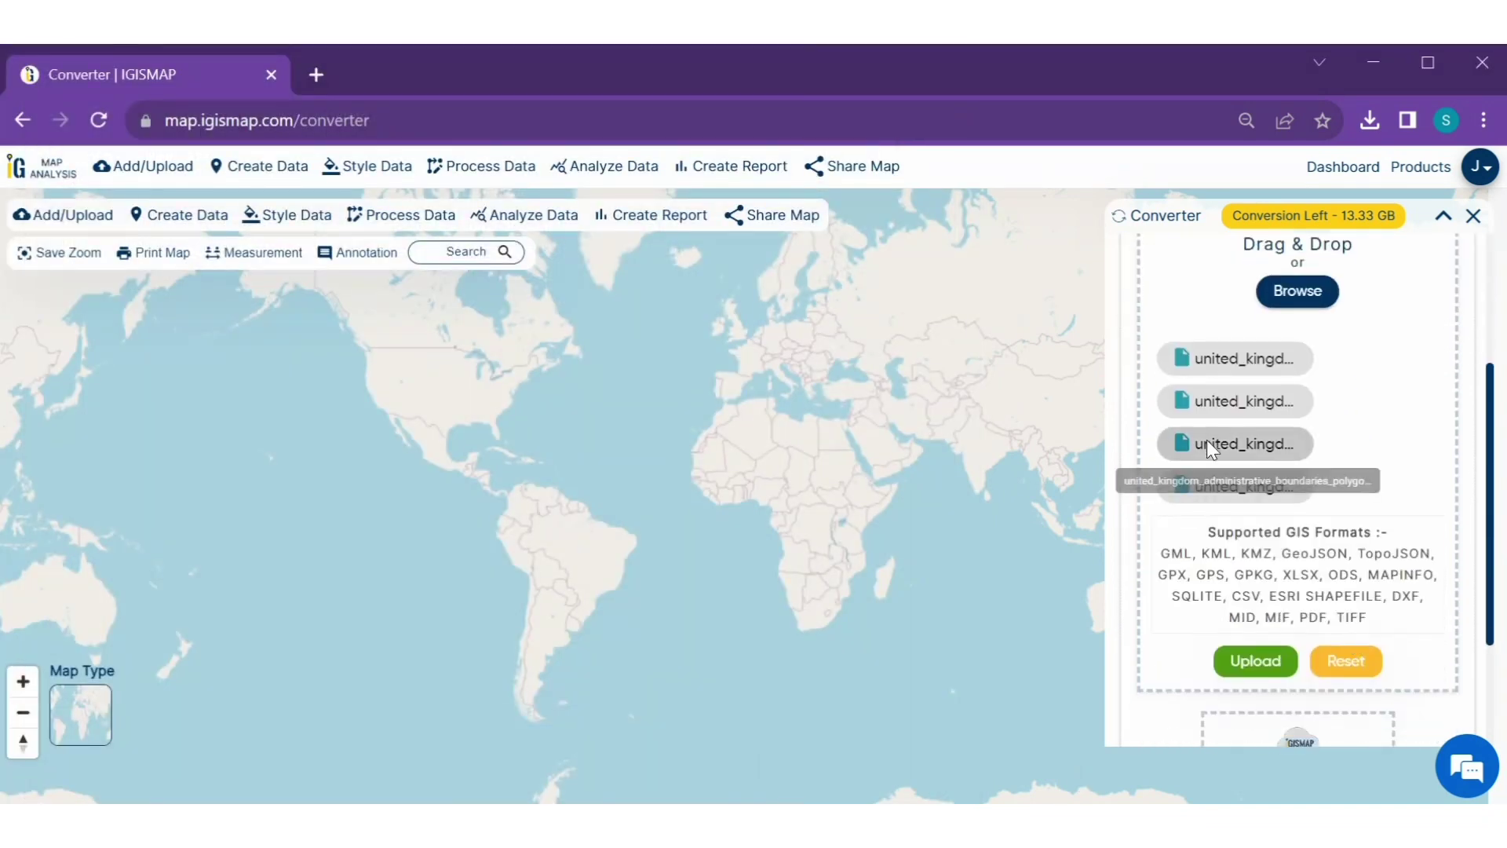
Upload the shapefile parts so the UK boundaries file becomes the converter's input.
{"action": "left_click", "coordinate": [1247, 667]}
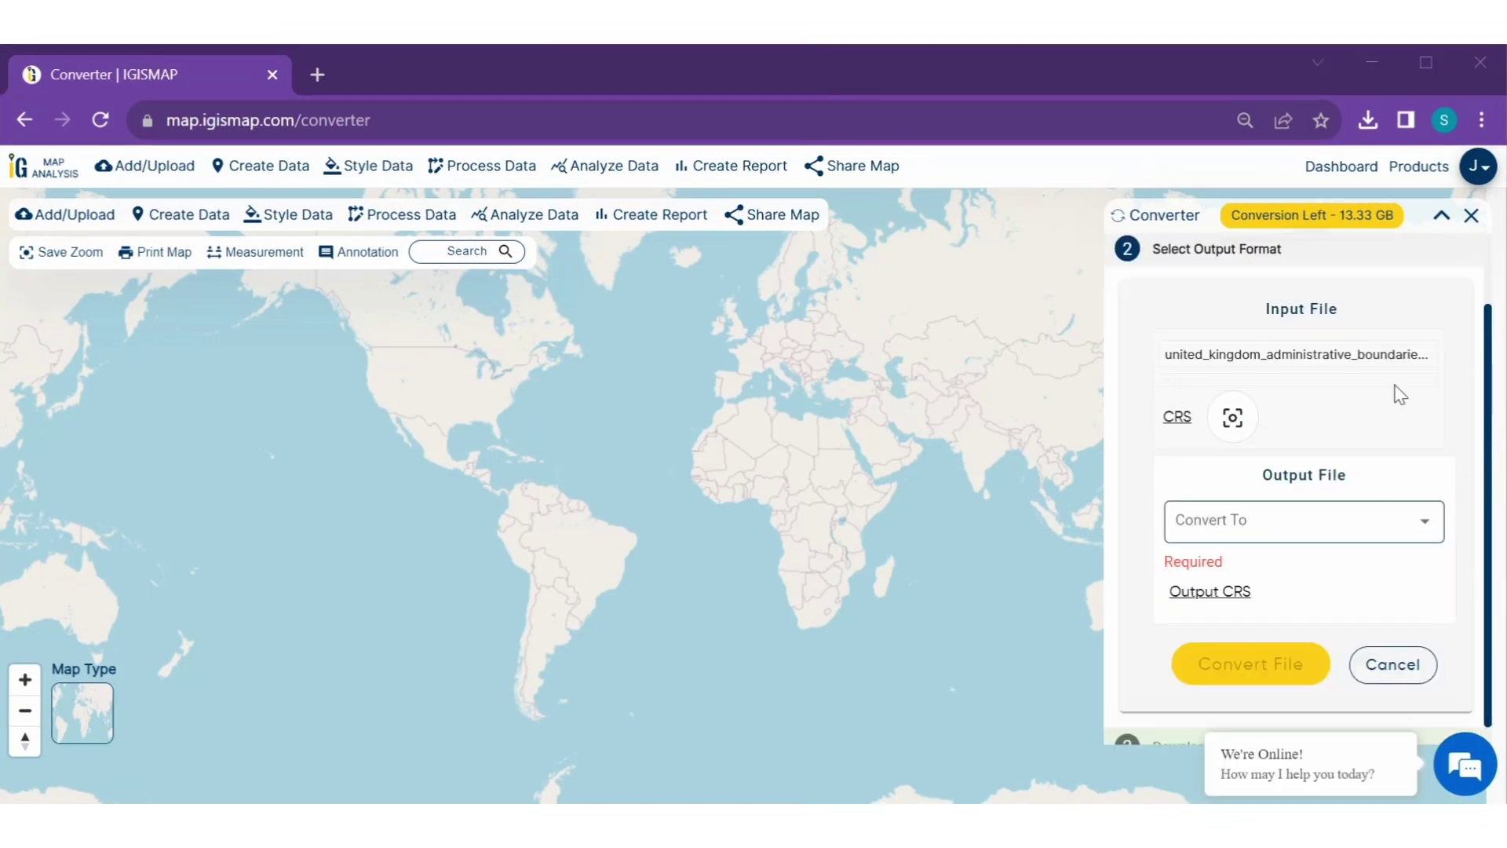
{"action": "scroll", "coordinate": [1396, 398], "scroll_direction": "down", "scroll_amount": 1}
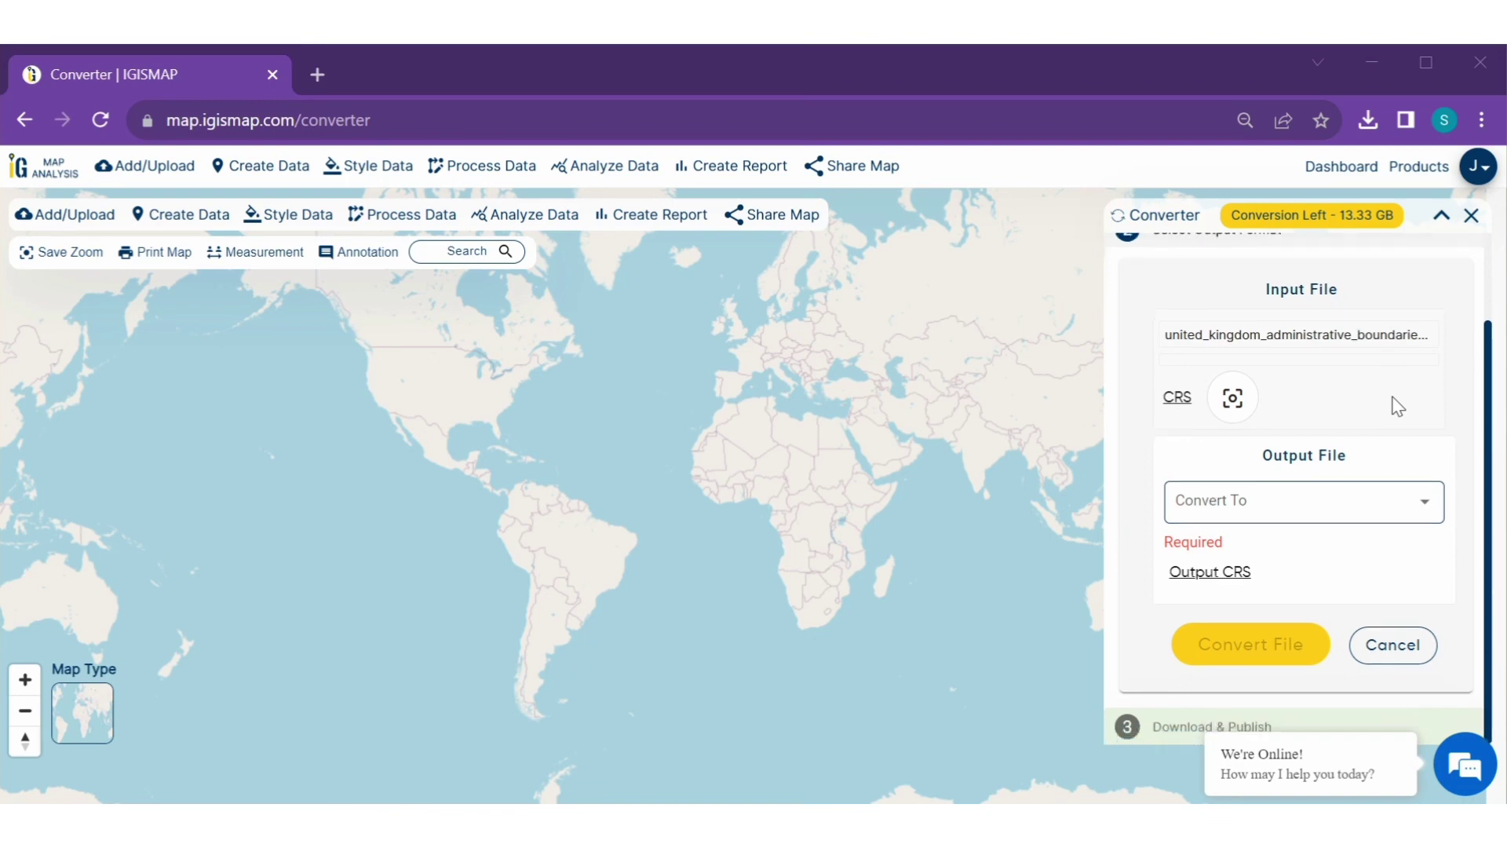
Choose MID as the output format for the UK boundaries file and start the conversion.
{"action": "left_click", "coordinate": [1332, 512]}
{"action": "scroll", "coordinate": [1293, 662], "scroll_direction": "down", "scroll_amount": 3}
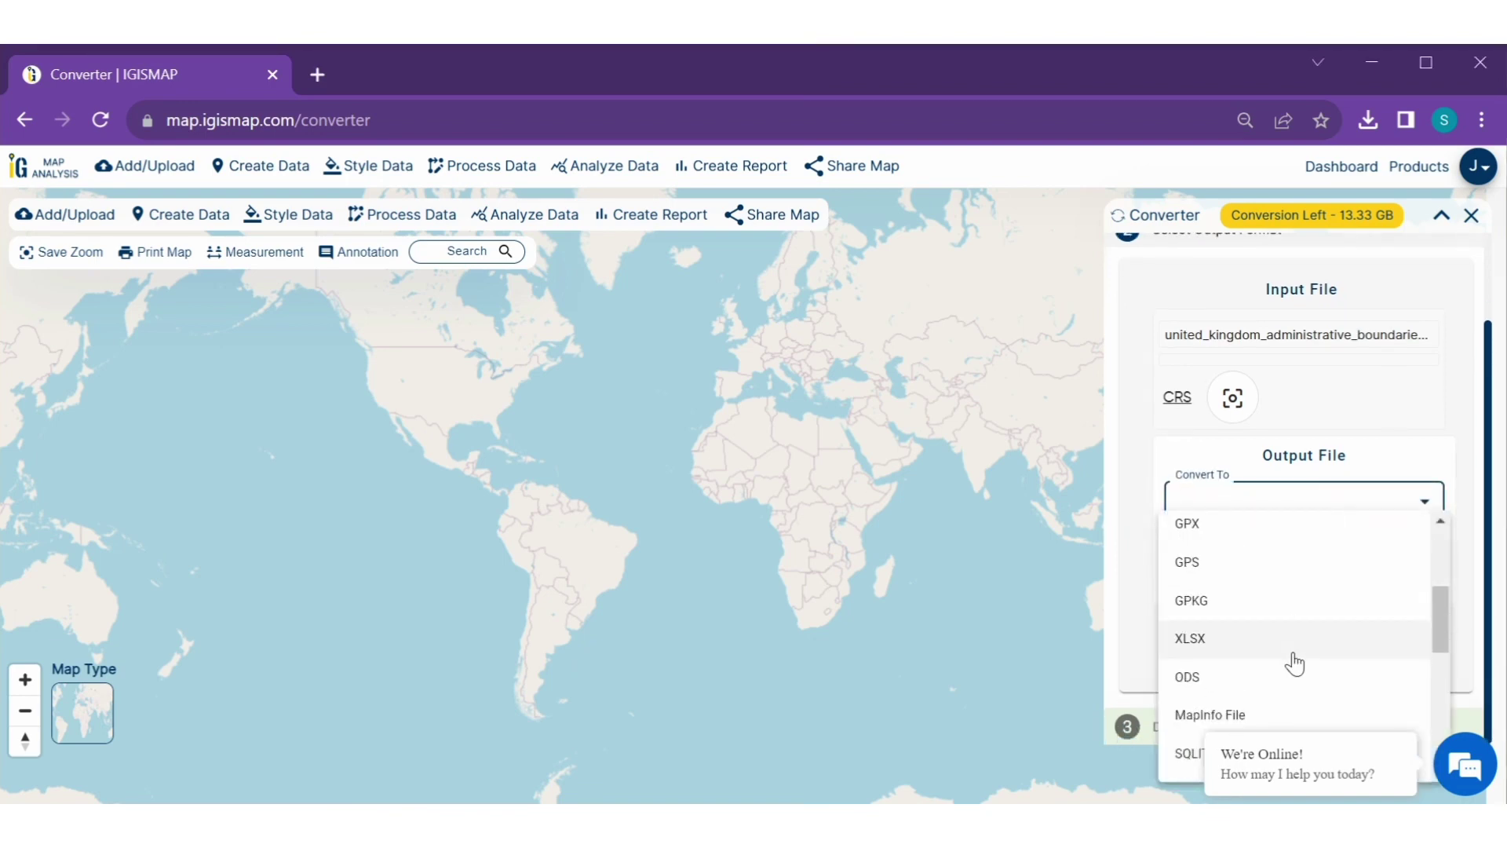
{"action": "scroll", "coordinate": [1289, 664], "scroll_direction": "down", "scroll_amount": 2}
{"action": "left_click", "coordinate": [1213, 669]}
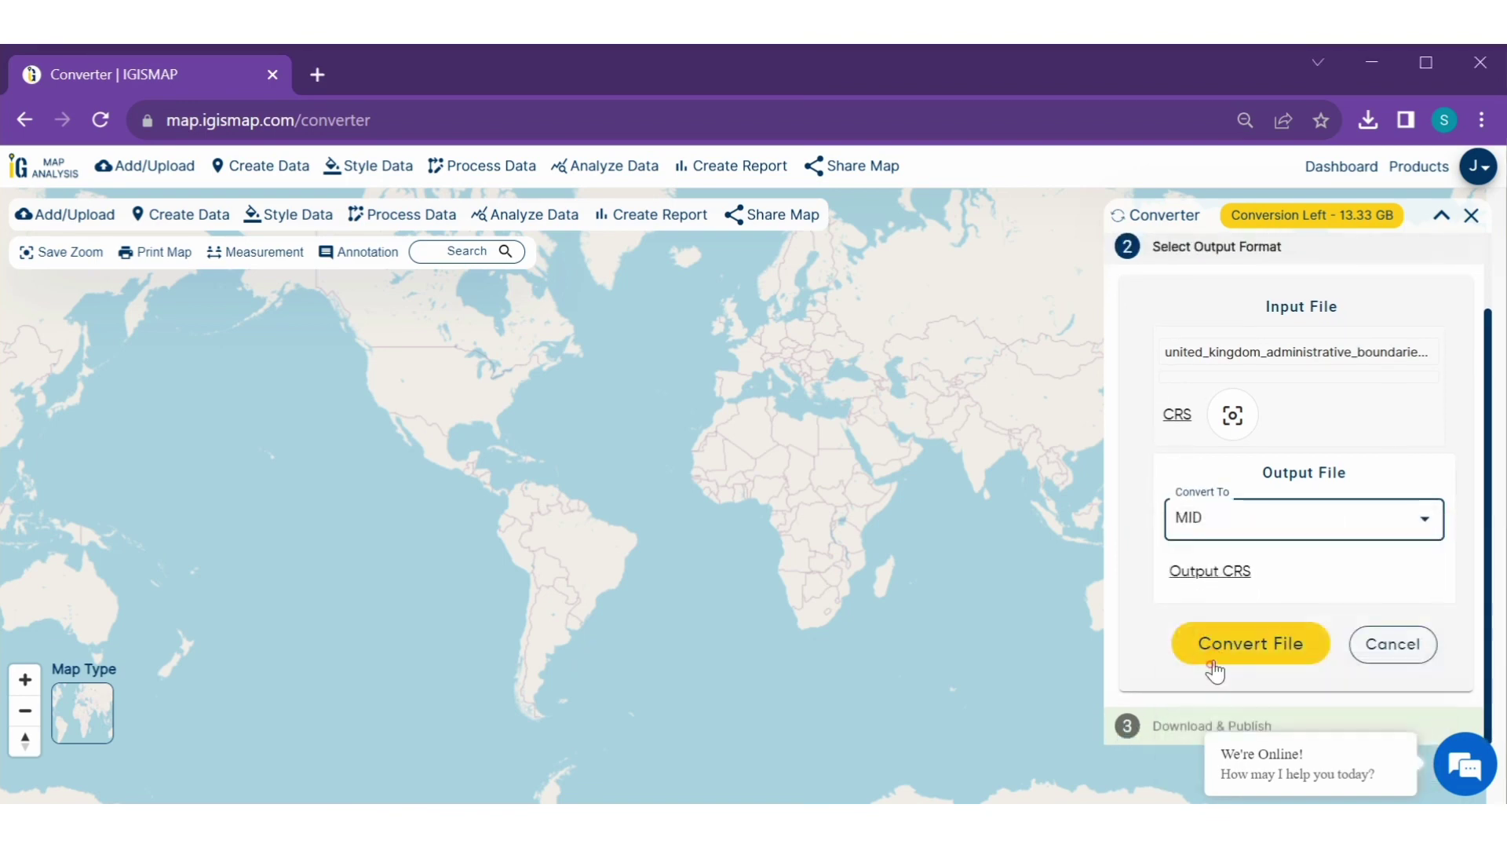
{"action": "left_click", "coordinate": [1267, 661]}
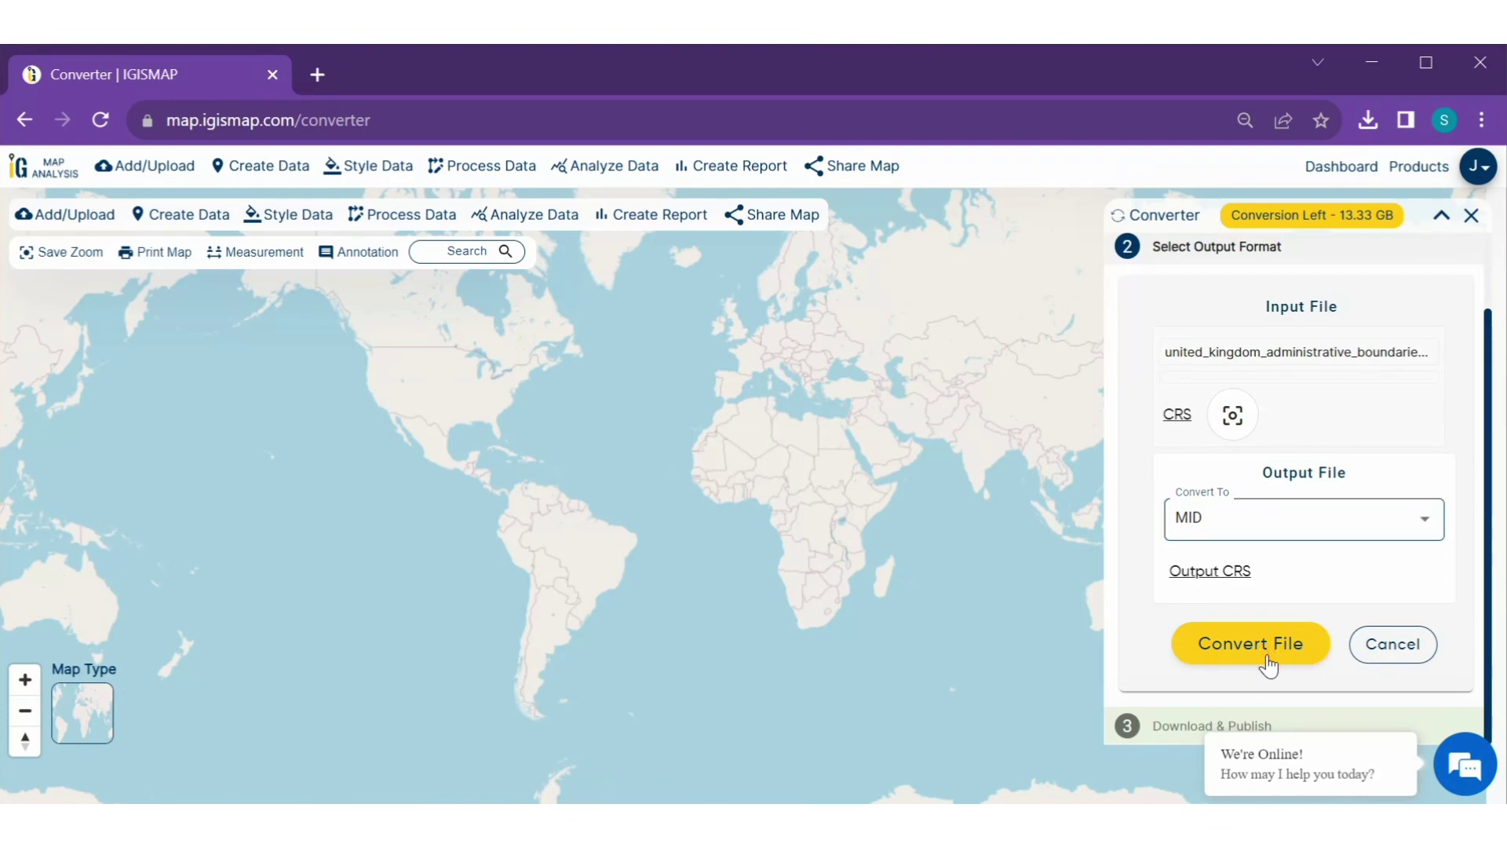
Run the conversion to MID so the UK boundaries appear on the map, ready to download.
{"action": "left_click", "coordinate": [1267, 660]}
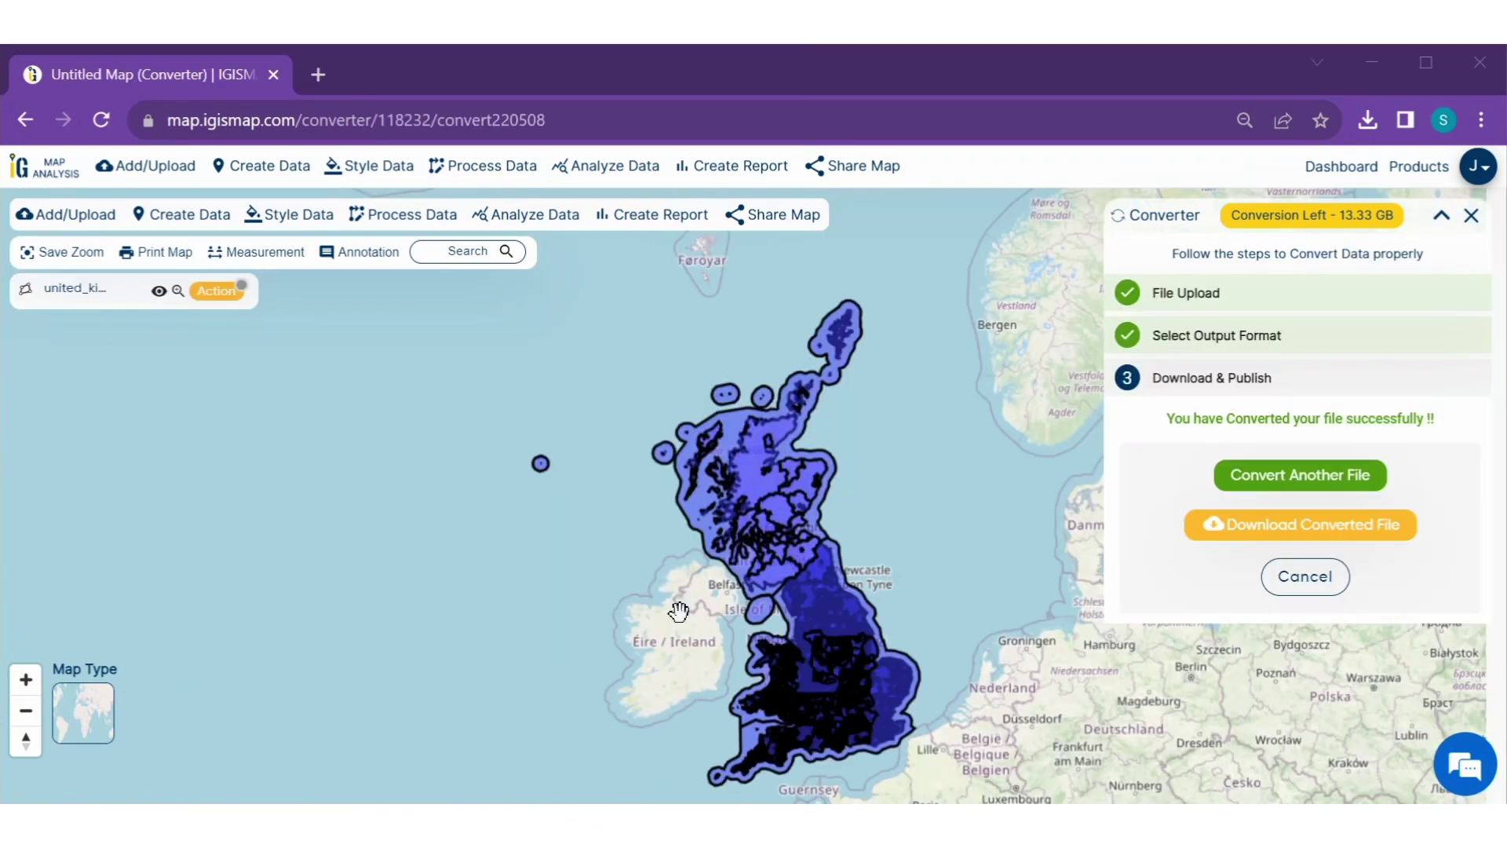